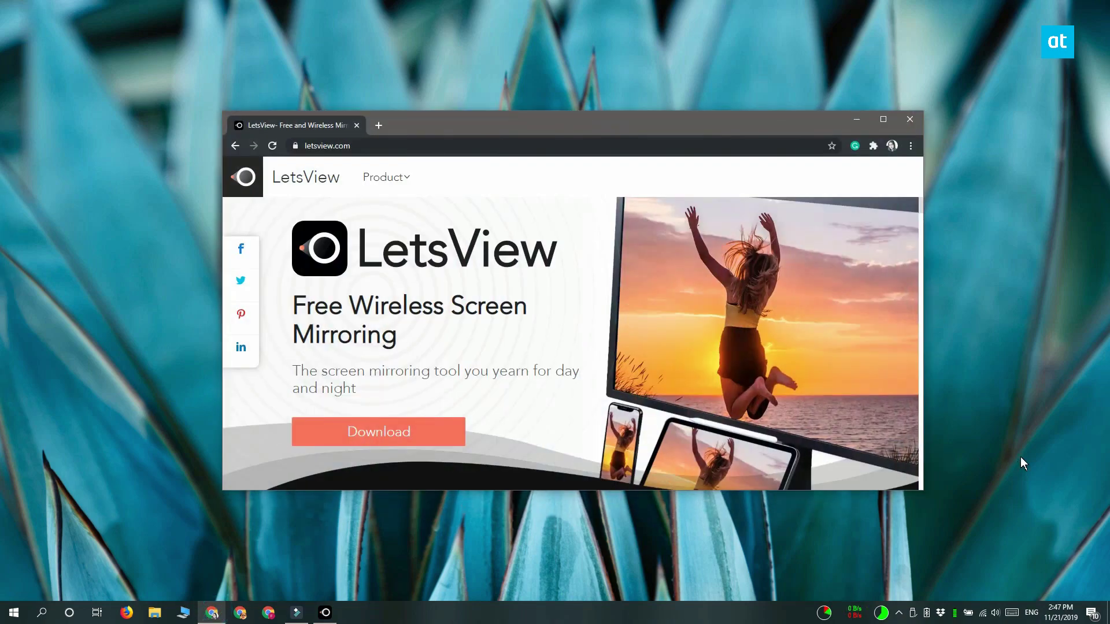
Minimize Chrome showing the LetsView site and restore the LetsView window from the taskbar
click(857, 121)
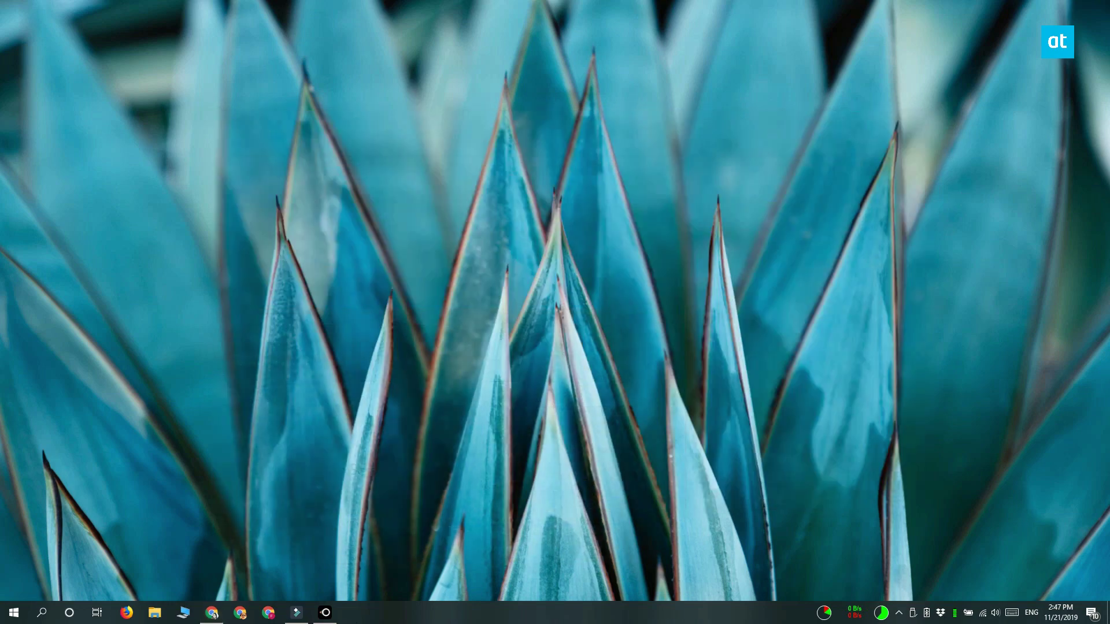
click(325, 612)
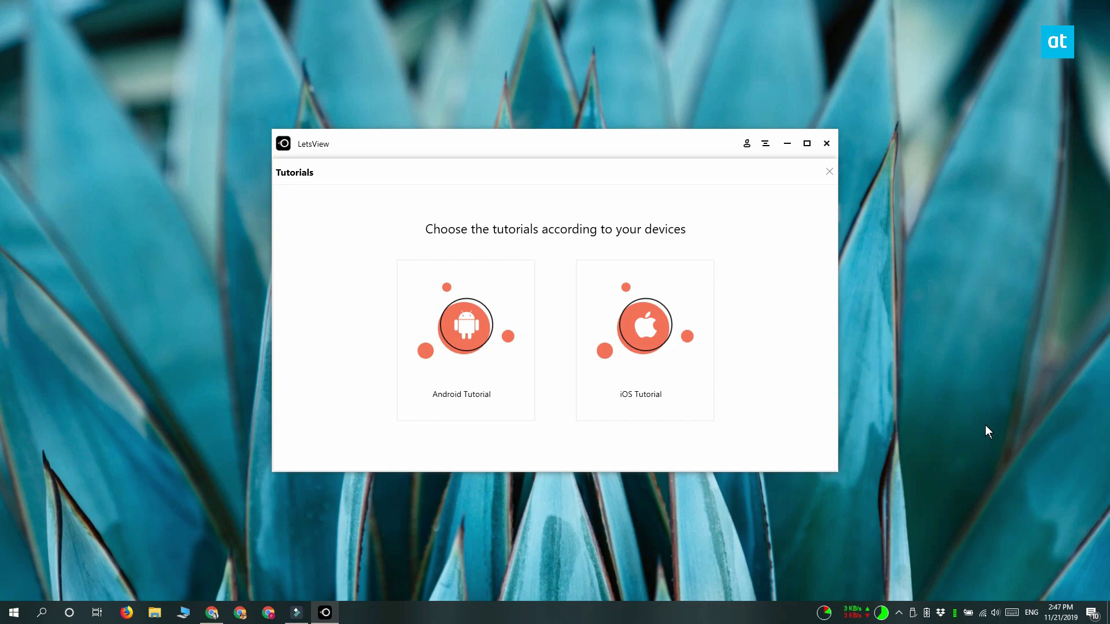
Open the iOS Tutorial card to see the iPhone connection choices
click(646, 313)
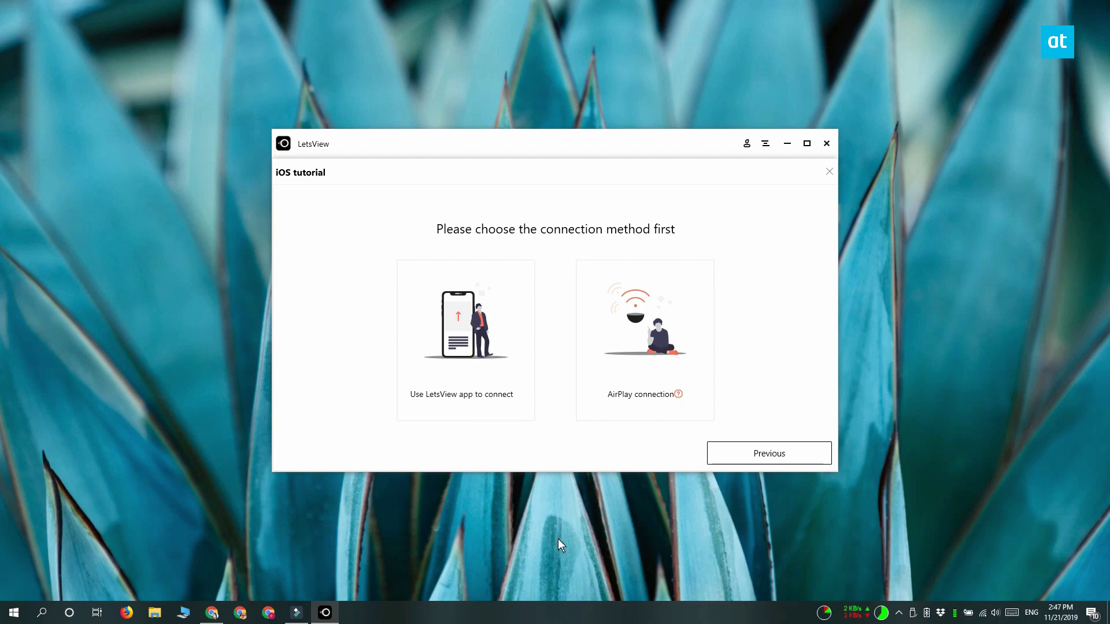
Choose the AirPlay connection method for mirroring the iPhone
click(657, 406)
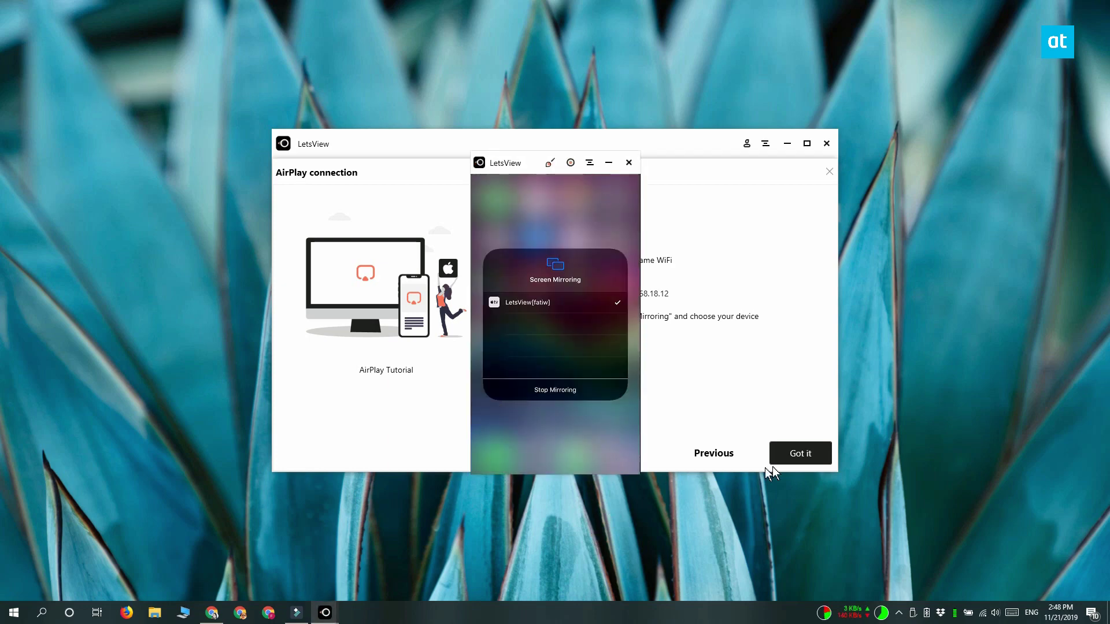
Minimize the main window, move the phone window, and record a short MP4 clip
click(786, 143)
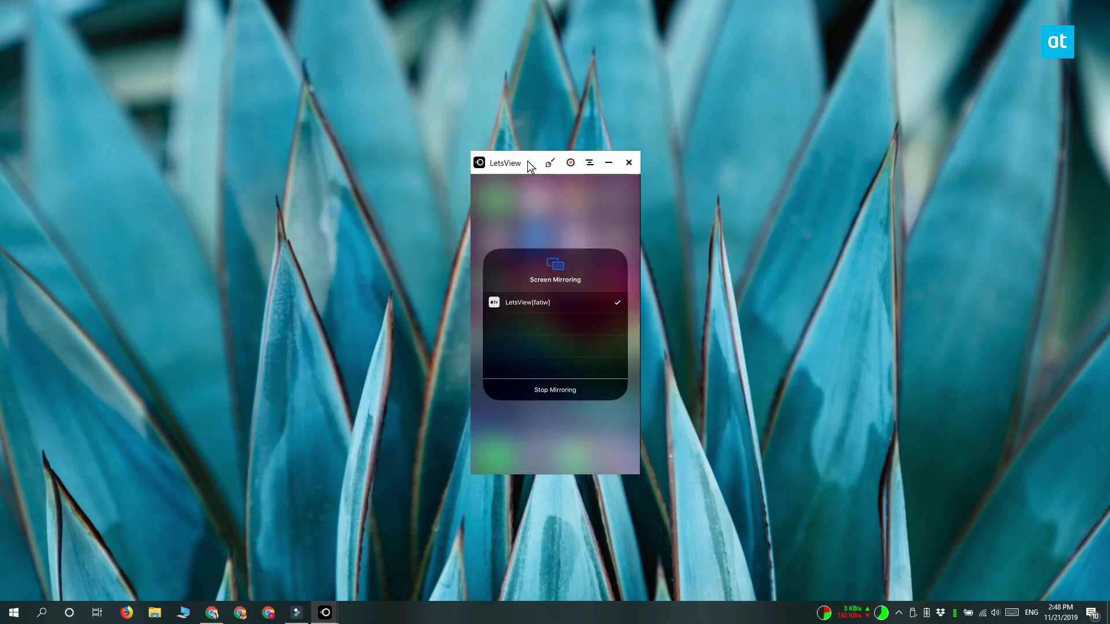
drag(529, 165, 505, 140)
click(546, 140)
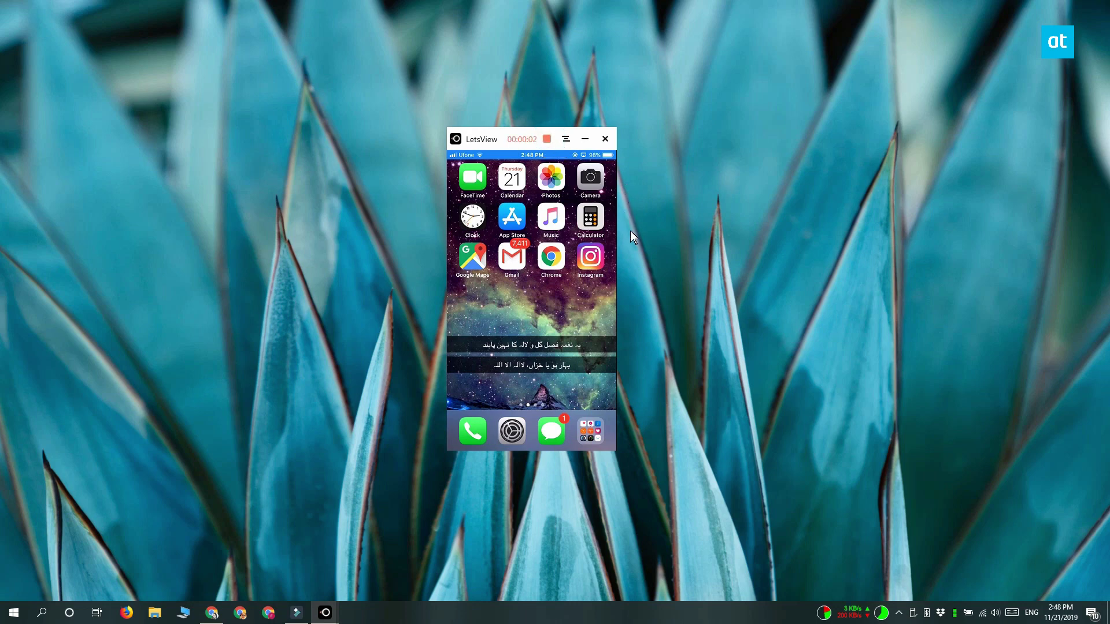
click(549, 140)
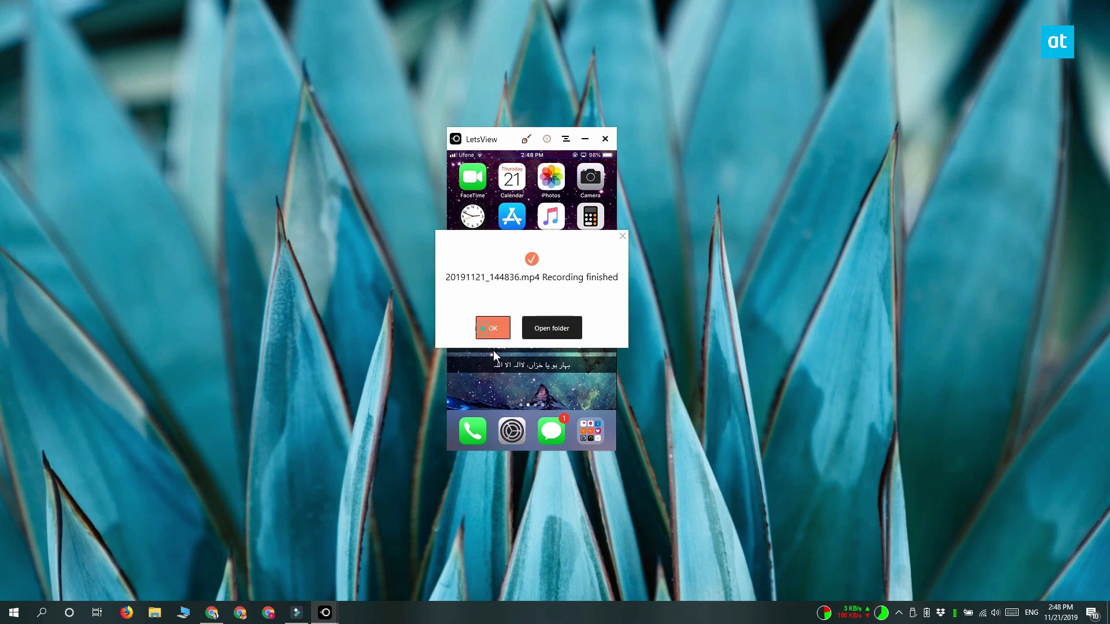
Dismiss the Recording finished notice and bring up the full screen, always-on-top and screenshot options
click(492, 329)
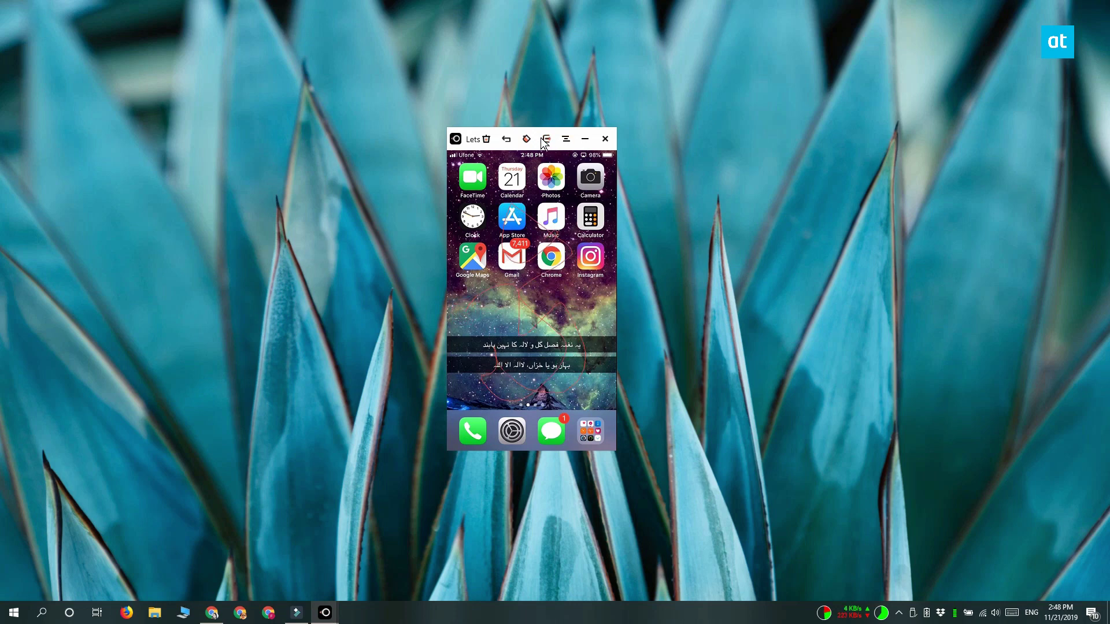
click(566, 139)
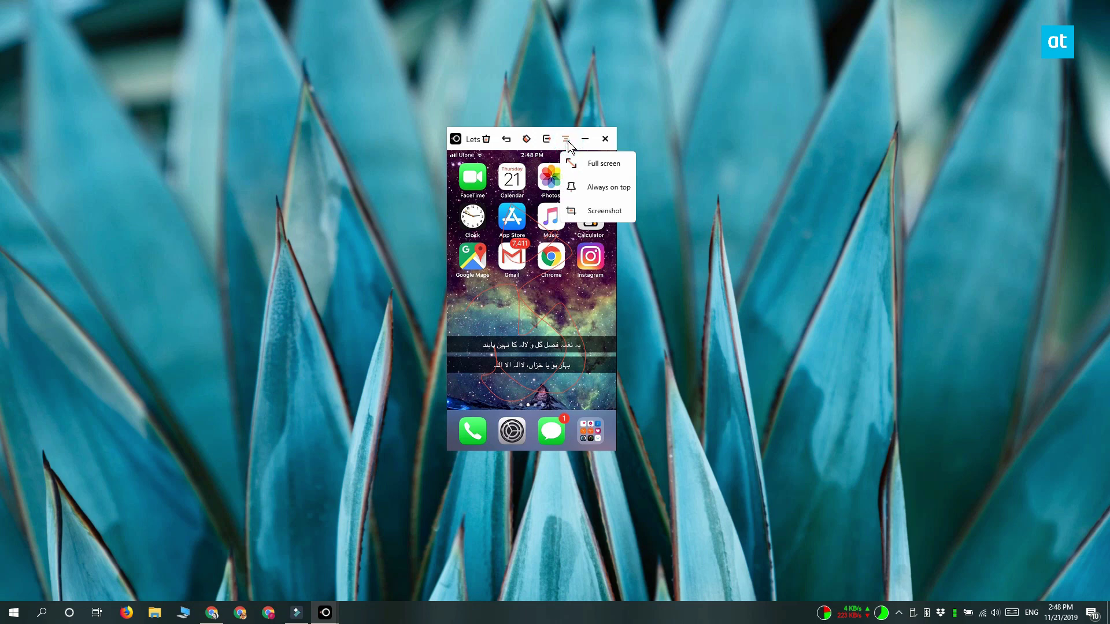